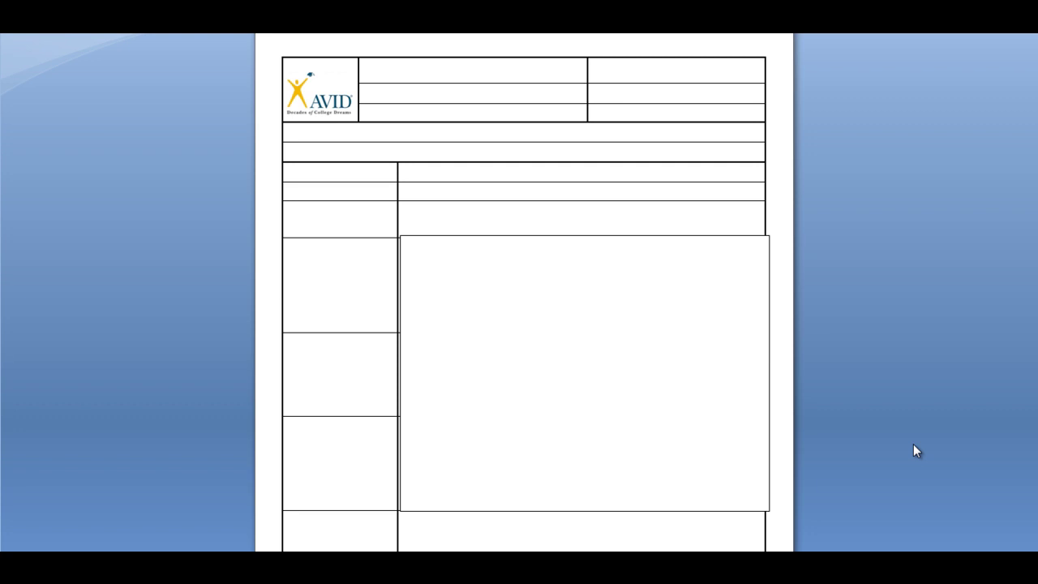
Apply a dark font colour to the right header cells to reveal the Name, Class/Period and Date text.
key(shift+Down)
key(shift+Down)
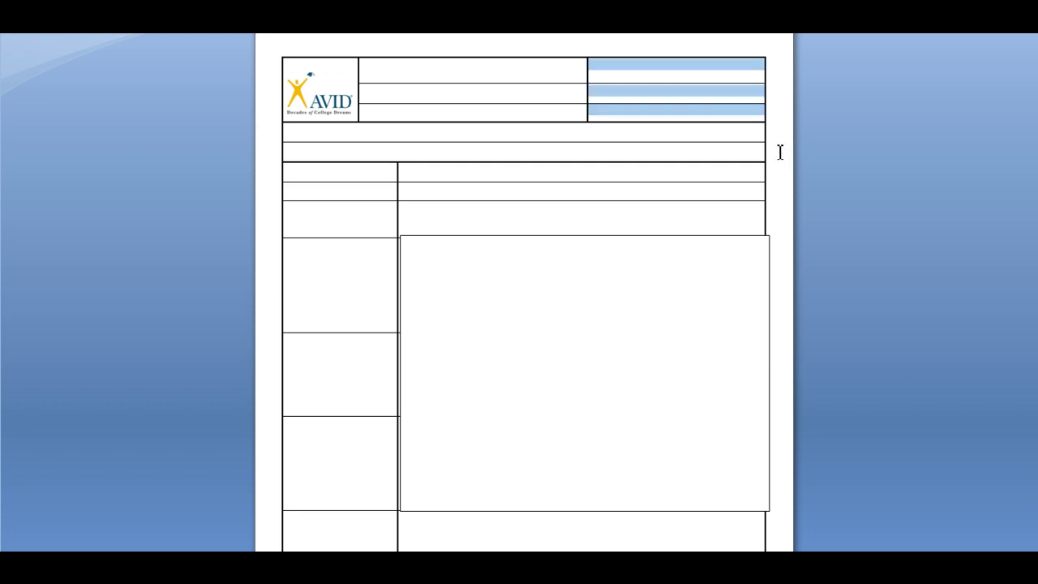
scroll(782, 178, down, 4)
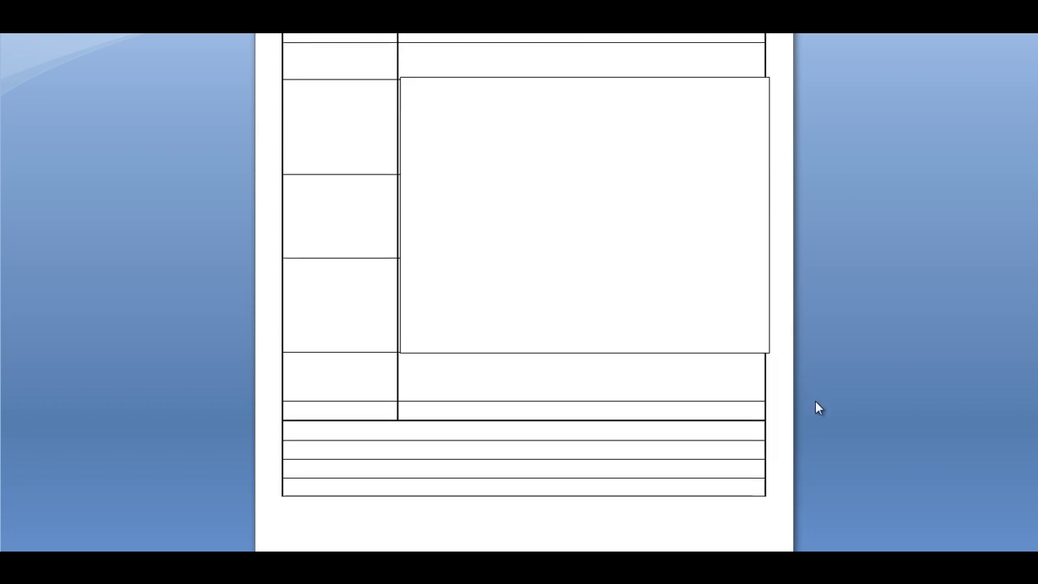
scroll(814, 400, up, 4)
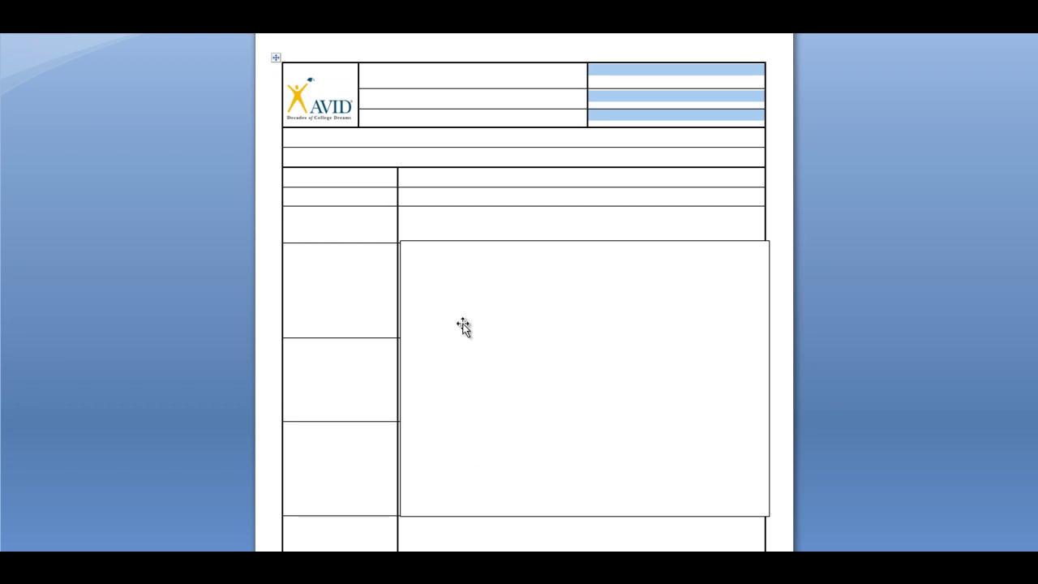
scroll(463, 327, down, 3)
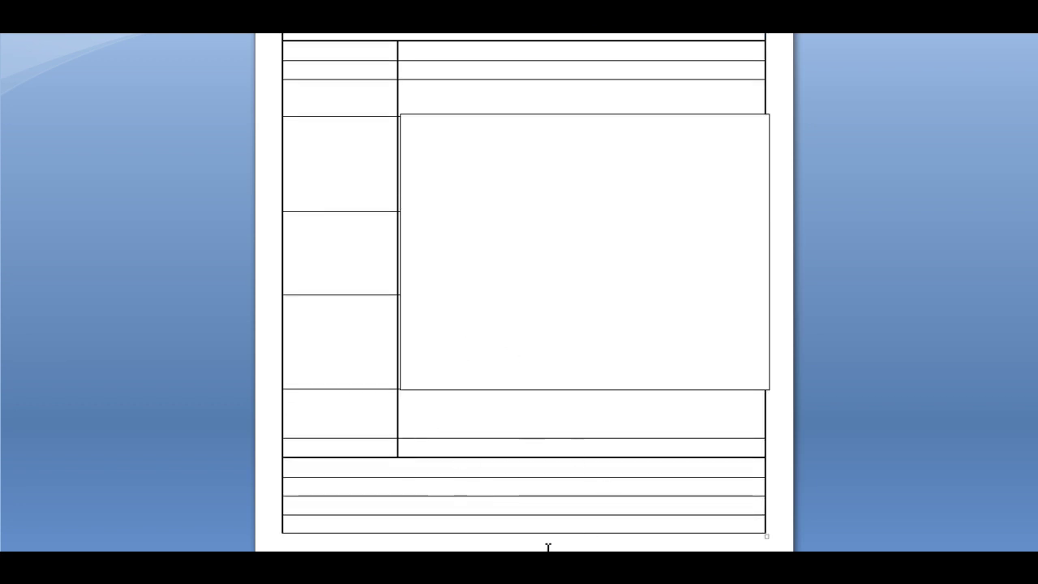
scroll(806, 183, up, 3)
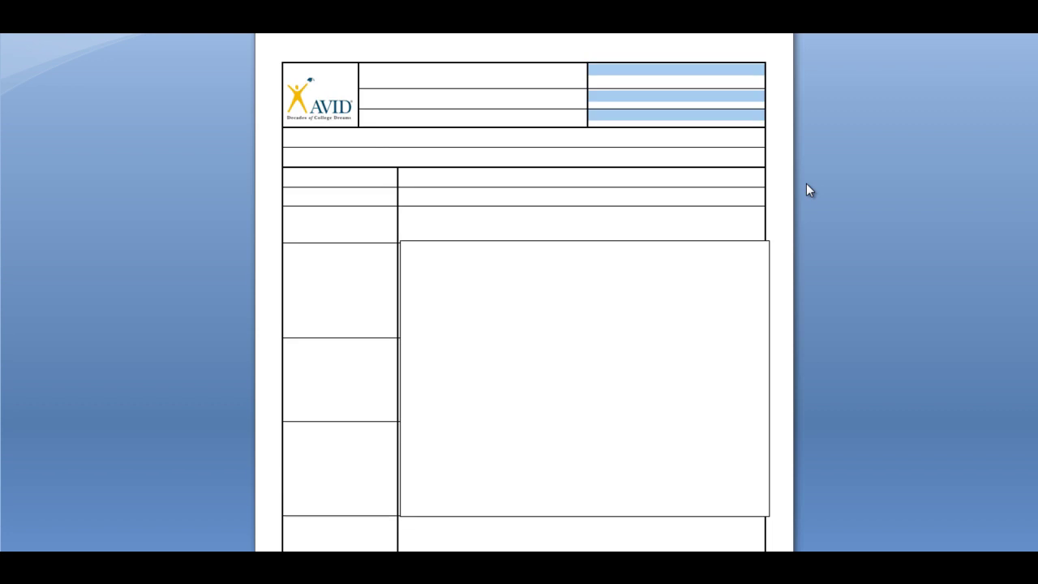
click(778, 73)
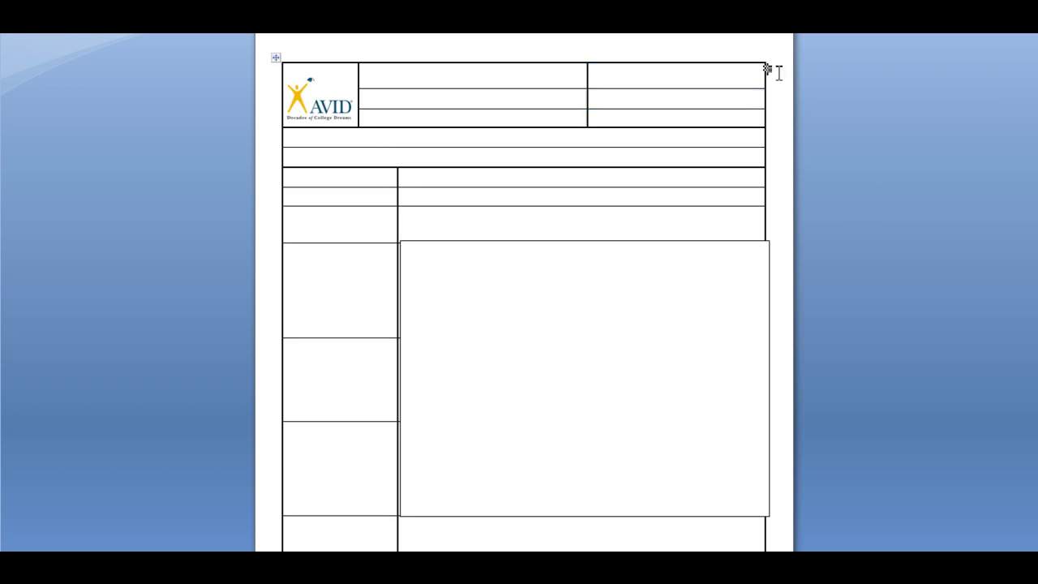
drag(677, 111, 620, 76)
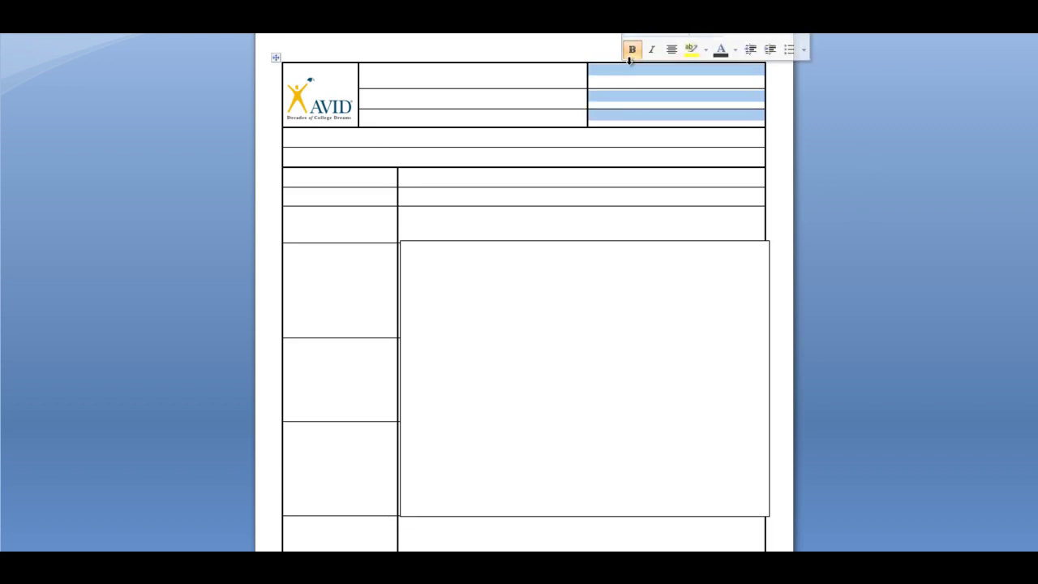
click(719, 50)
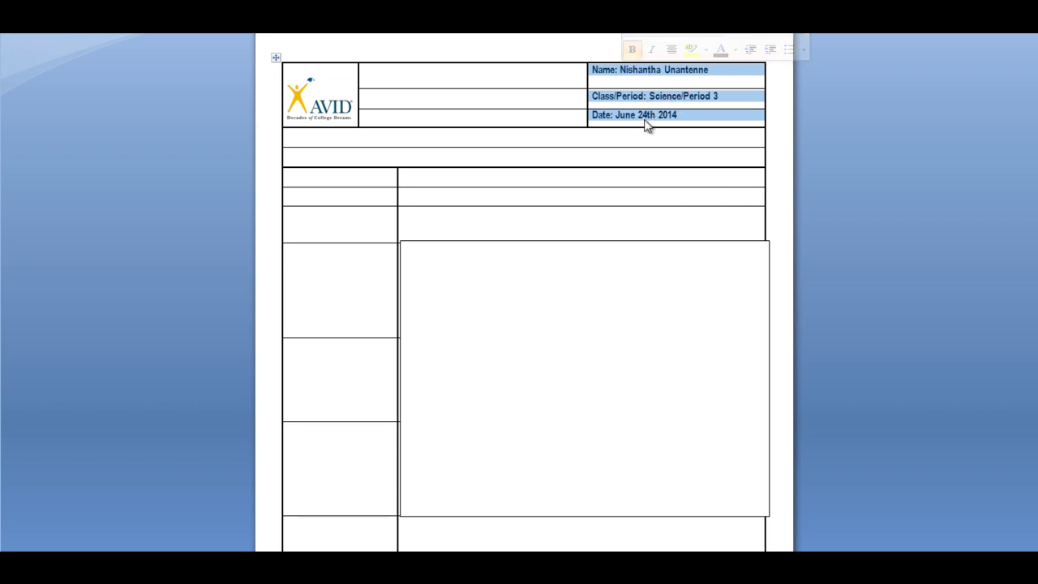
Darken the middle header cells to reveal the topic 'The Scientific Method', then select that text.
click(586, 118)
drag(571, 119, 397, 73)
click(494, 48)
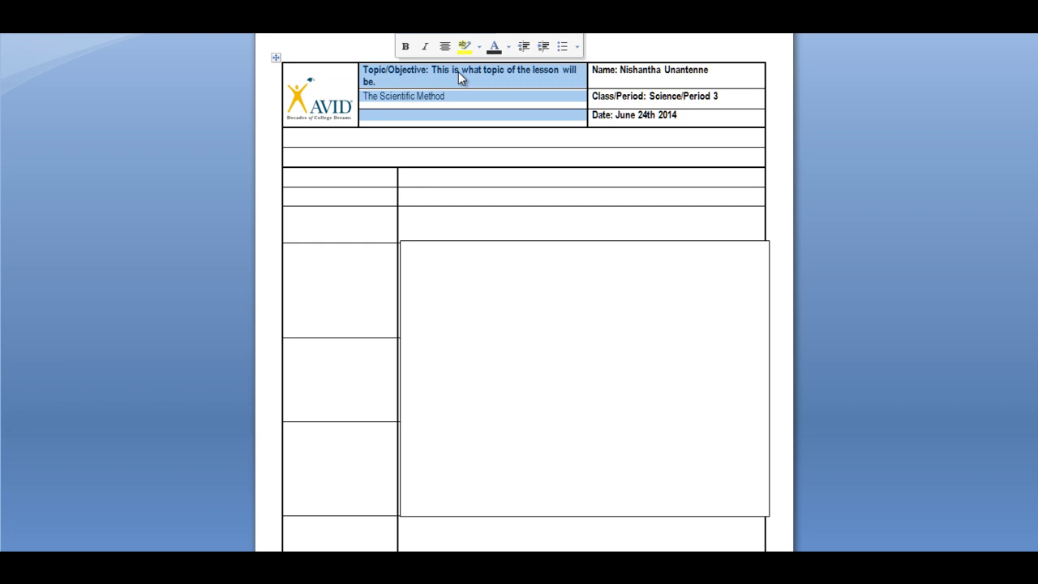
click(500, 87)
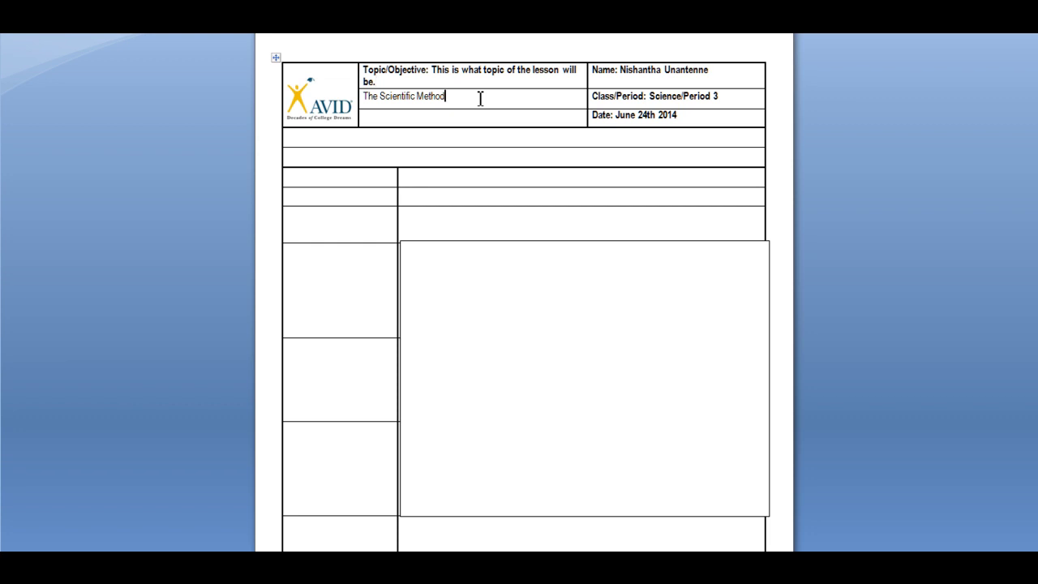
drag(480, 98, 369, 98)
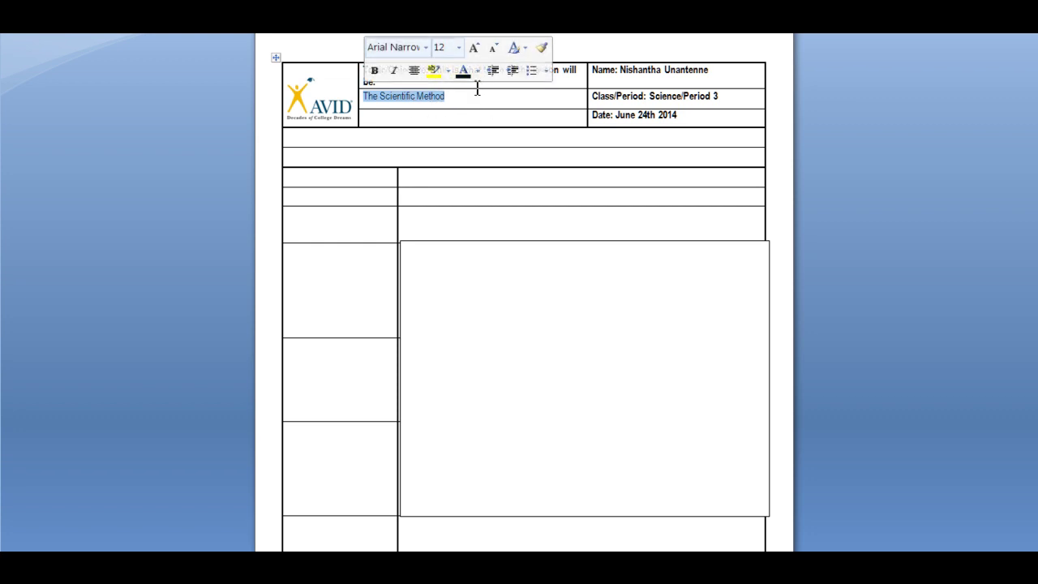
Apply dark font colour to the Essential Question line so its 'starter power point slide' note shows.
click(700, 161)
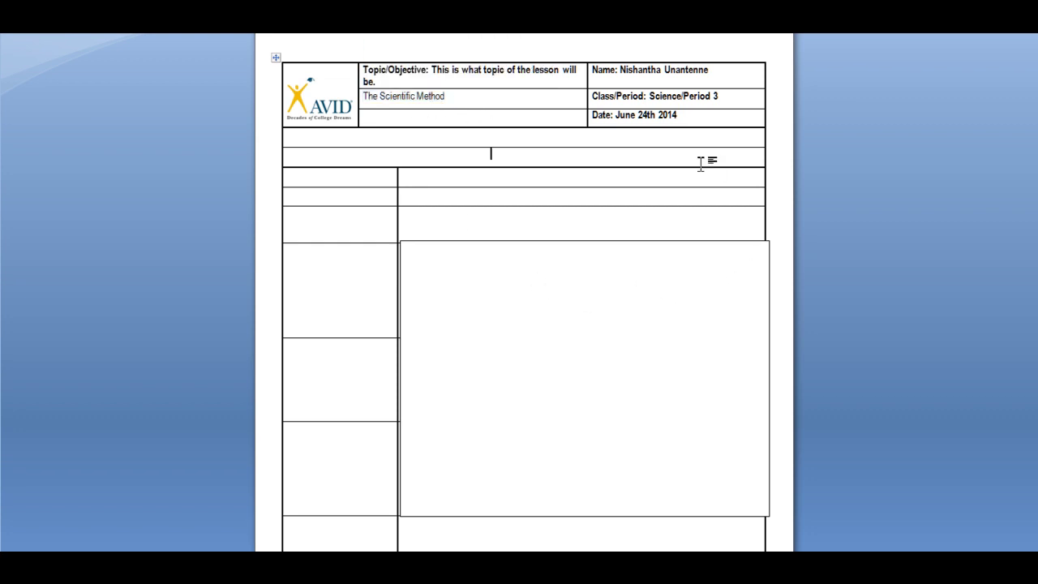
triple_click(493, 147)
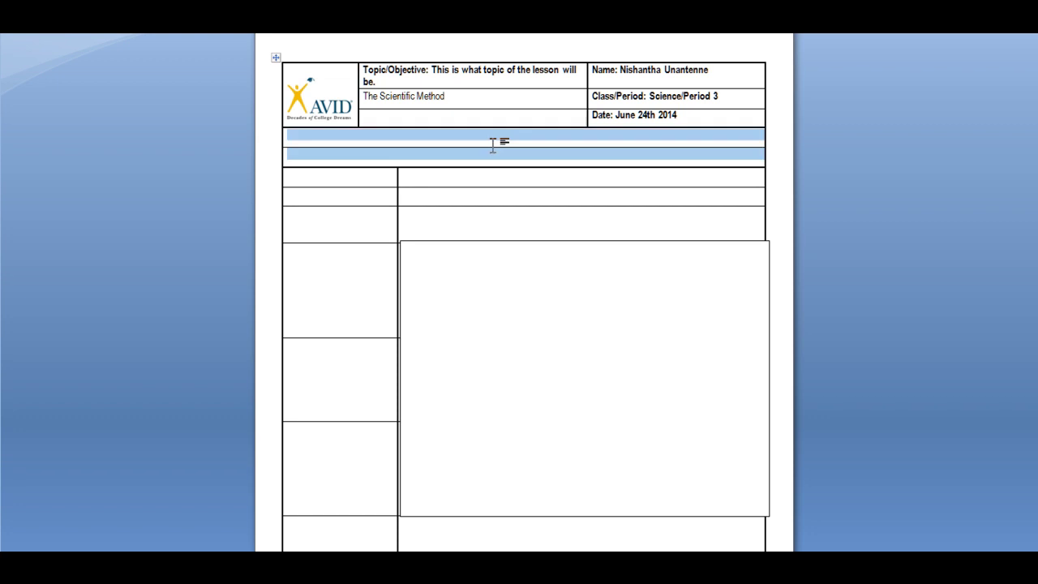
click(498, 135)
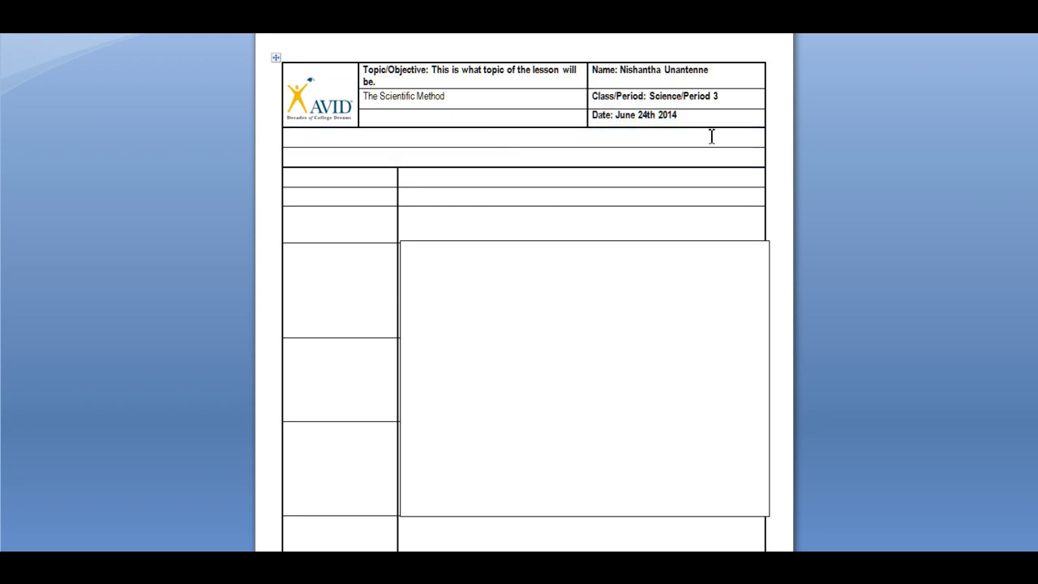
drag(761, 136, 295, 140)
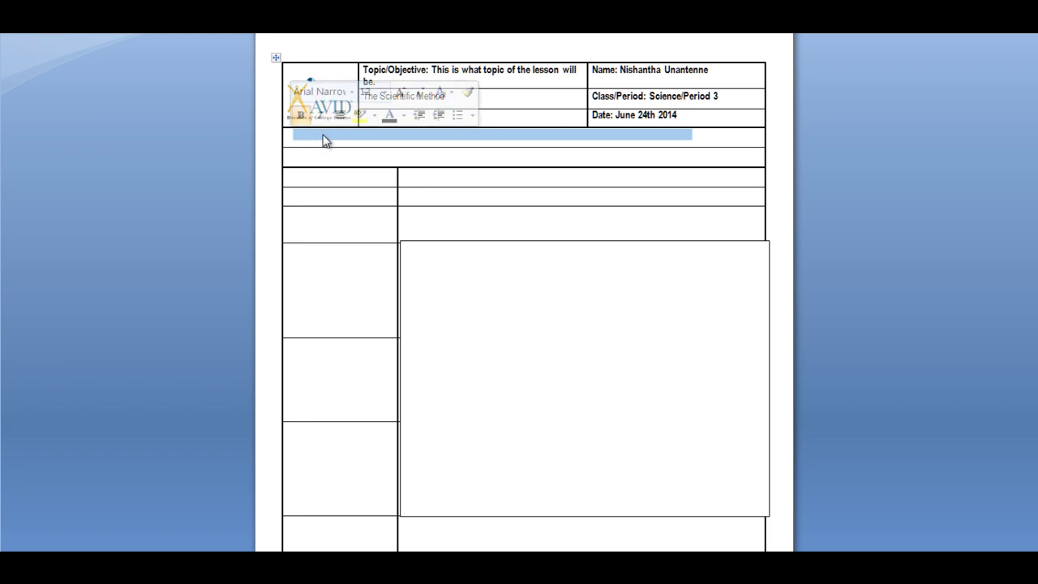
click(386, 115)
click(712, 134)
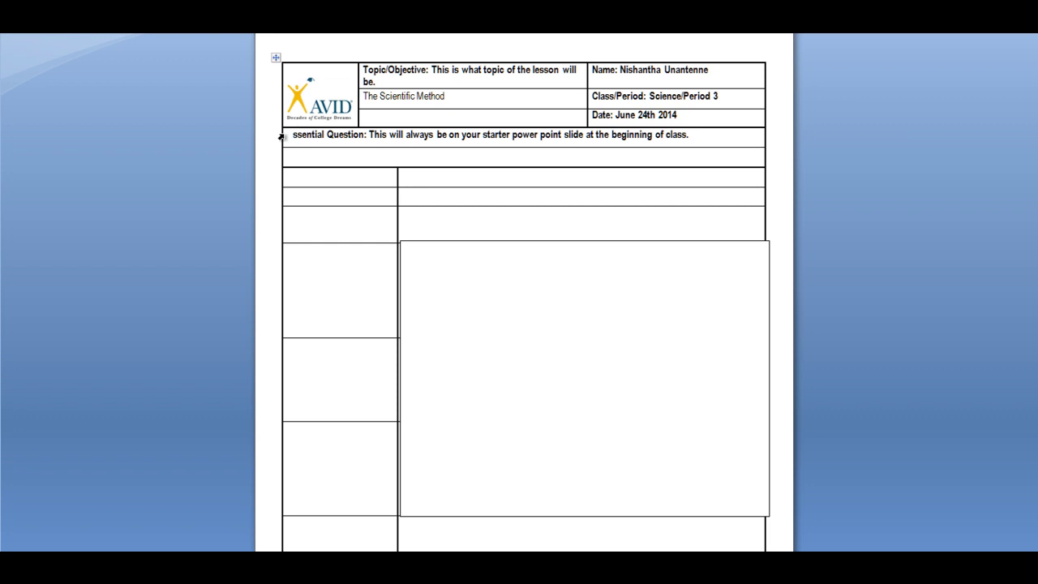
drag(294, 139, 277, 144)
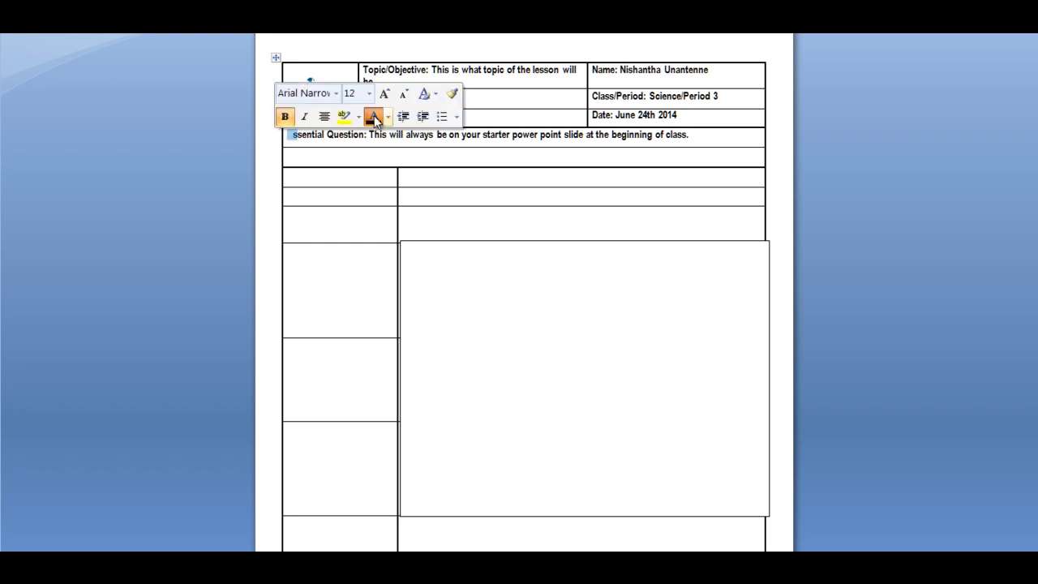
click(373, 154)
drag(700, 136, 368, 141)
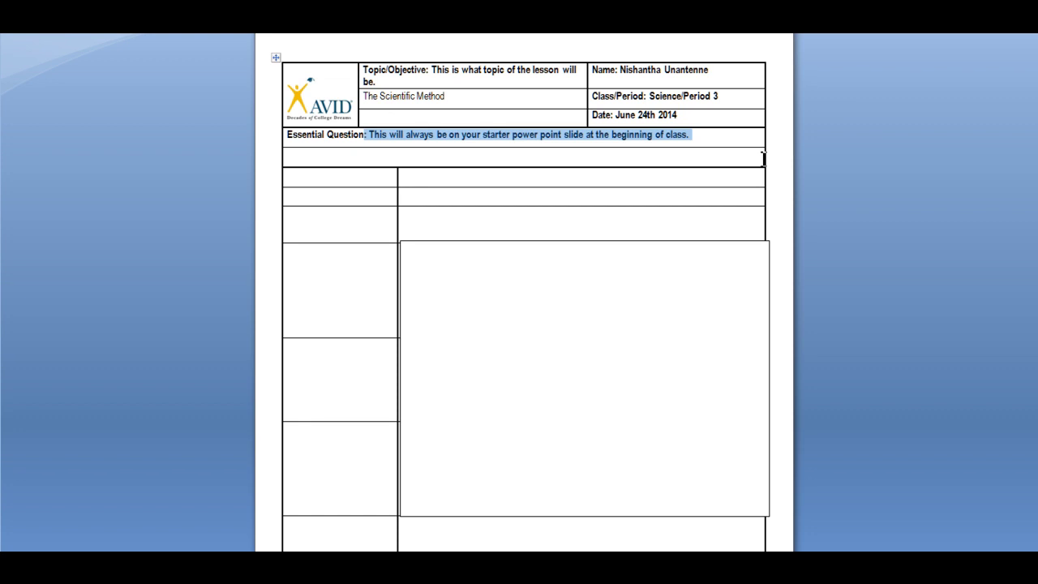
Paste 'How is scientific knowledge generated and validated?' into the blank row under Essential Question.
drag(762, 158, 288, 165)
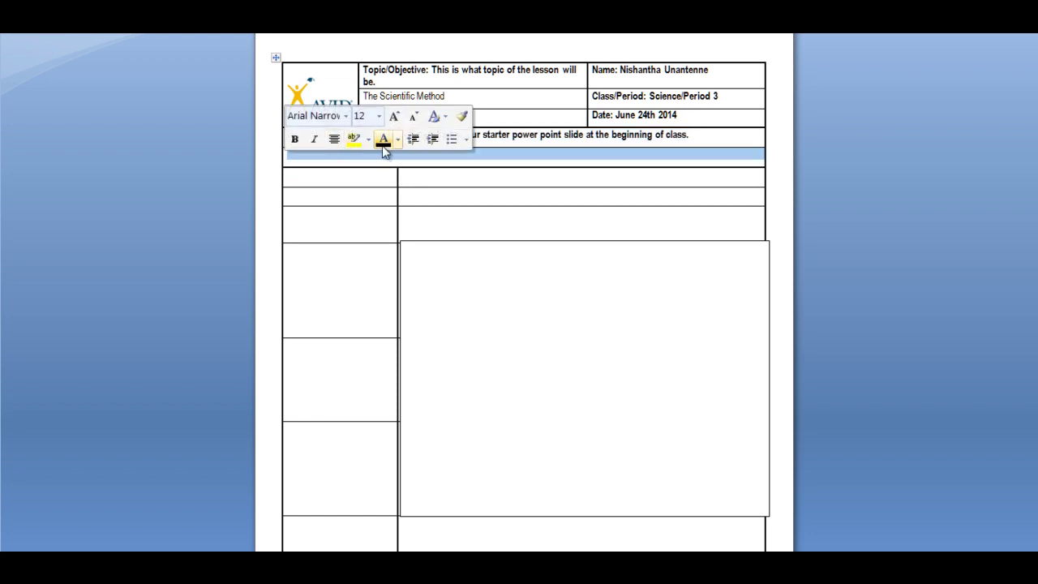
text(How is scientific knowledge generated and validated?)
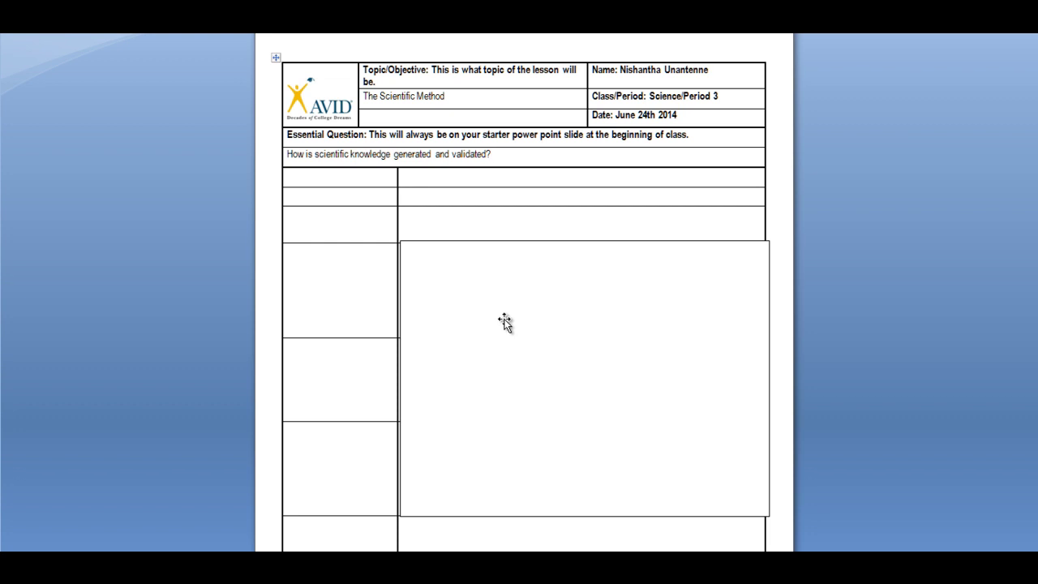
scroll(586, 229, down, 1)
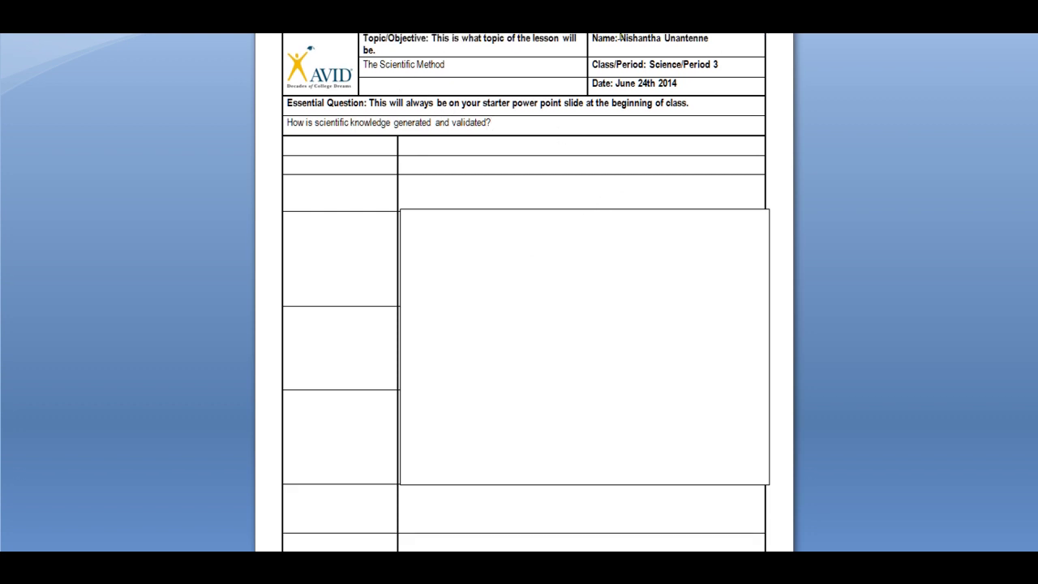
Give the left-column cells dark font colour so the Vocabulary, Key Words, Headings, Questions and Surface labels appear.
scroll(762, 138, up, 1)
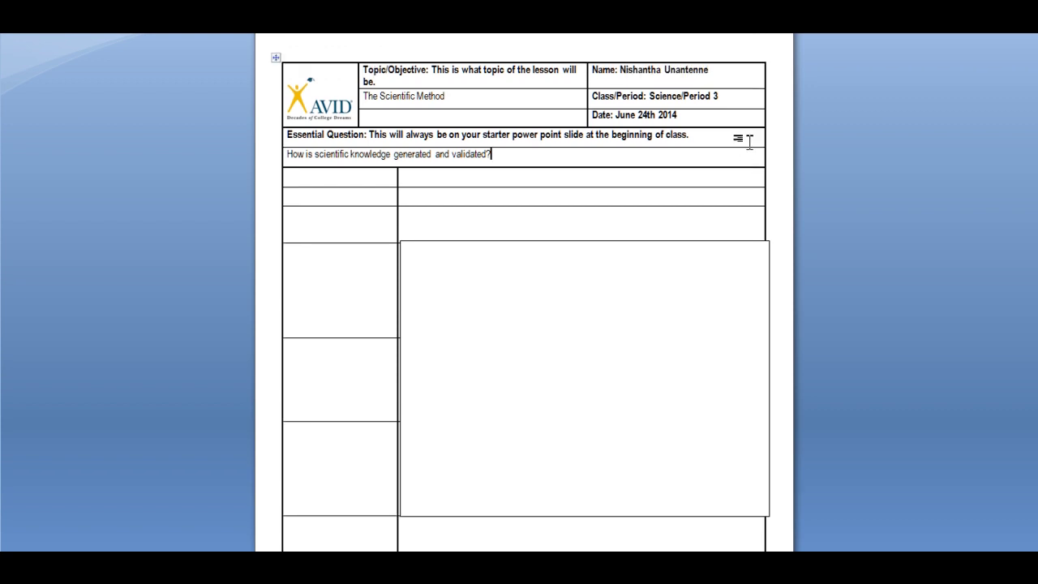
scroll(494, 172, down, 1)
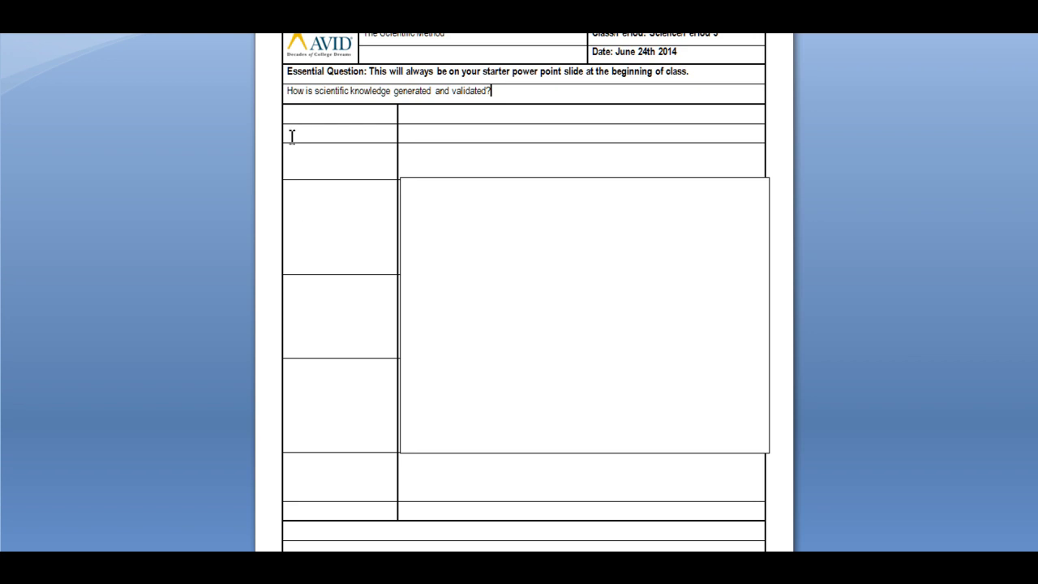
drag(290, 136, 348, 515)
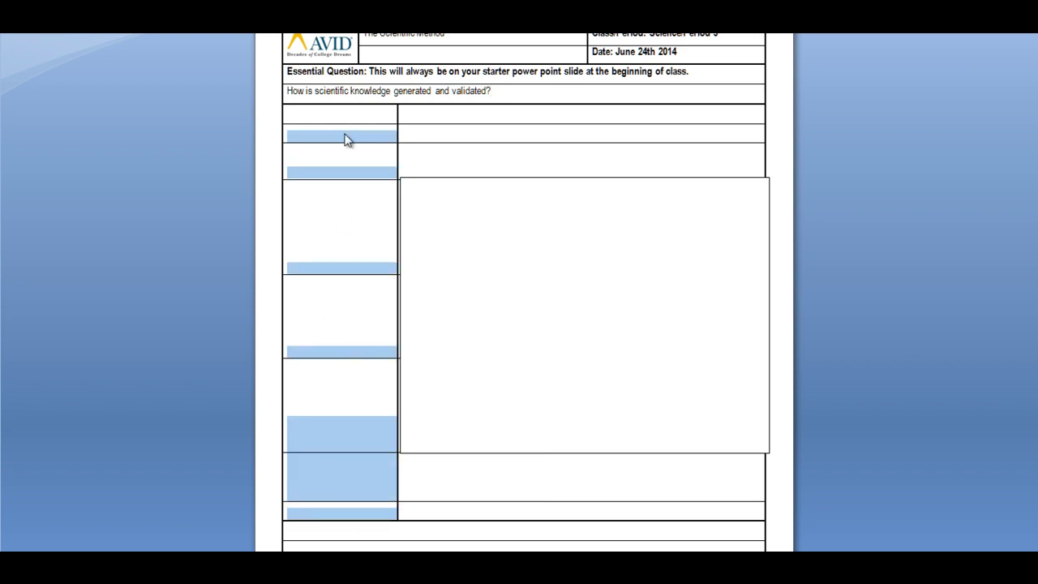
right_click(346, 138)
click(452, 109)
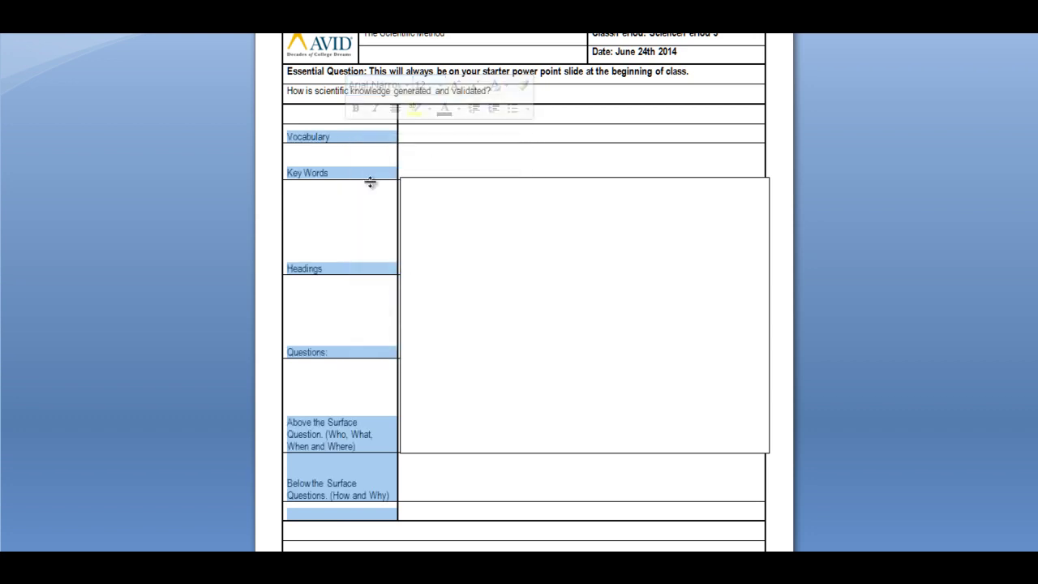
click(381, 173)
drag(350, 141, 287, 145)
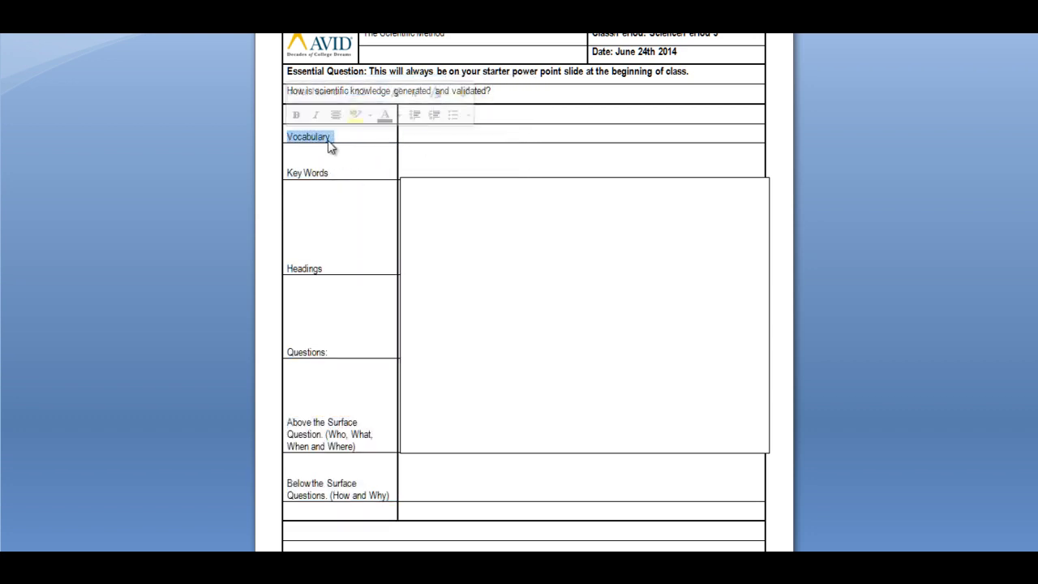
click(376, 175)
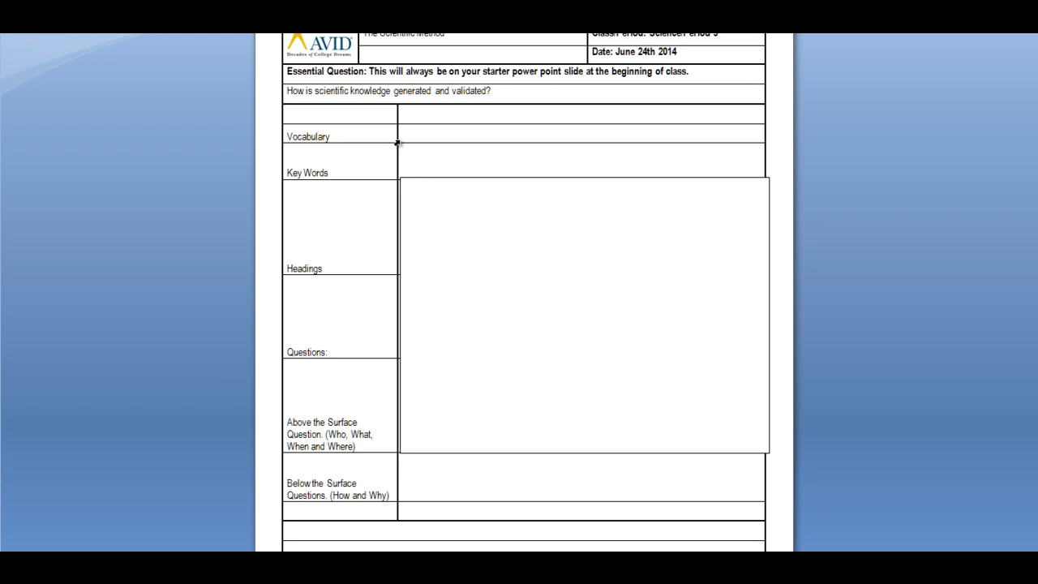
drag(353, 135, 287, 138)
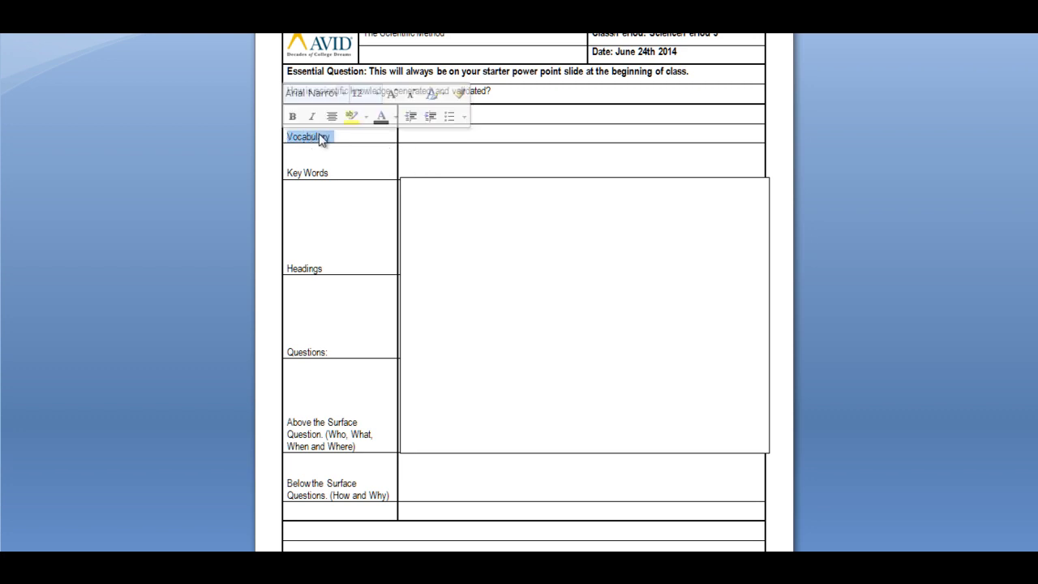
click(422, 136)
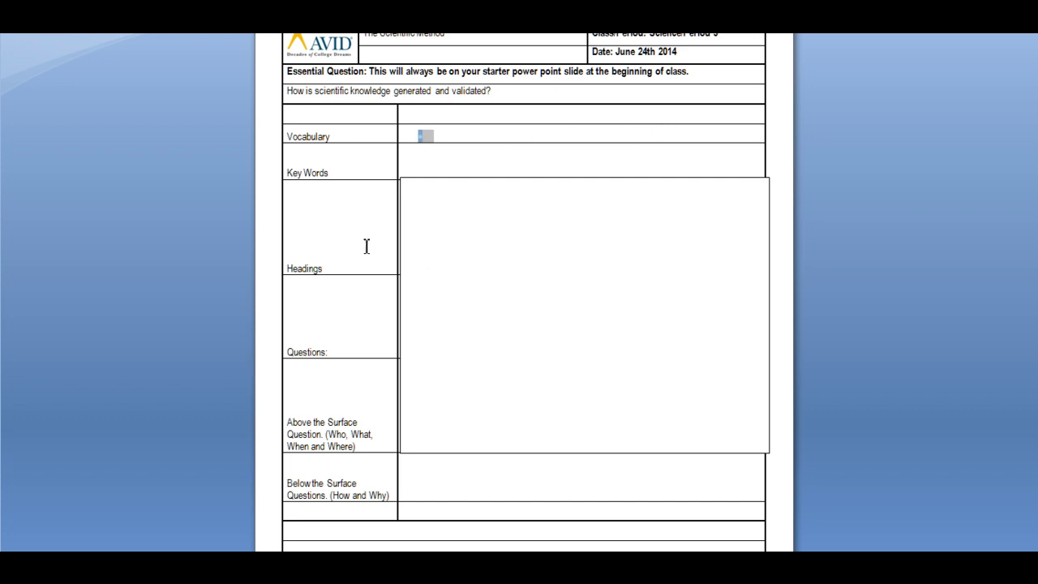
click(324, 173)
drag(324, 173, 262, 170)
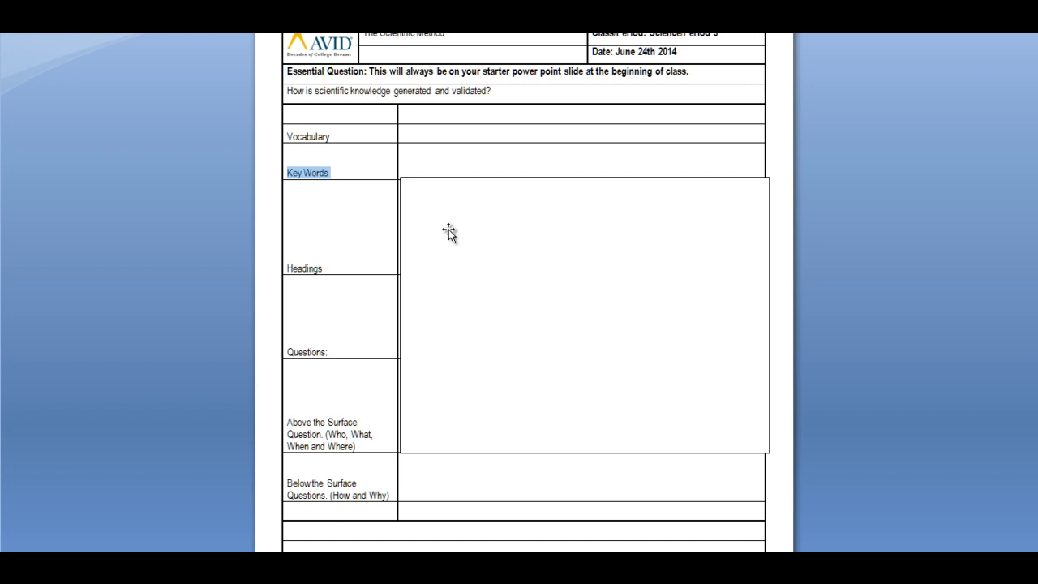
drag(323, 269, 291, 265)
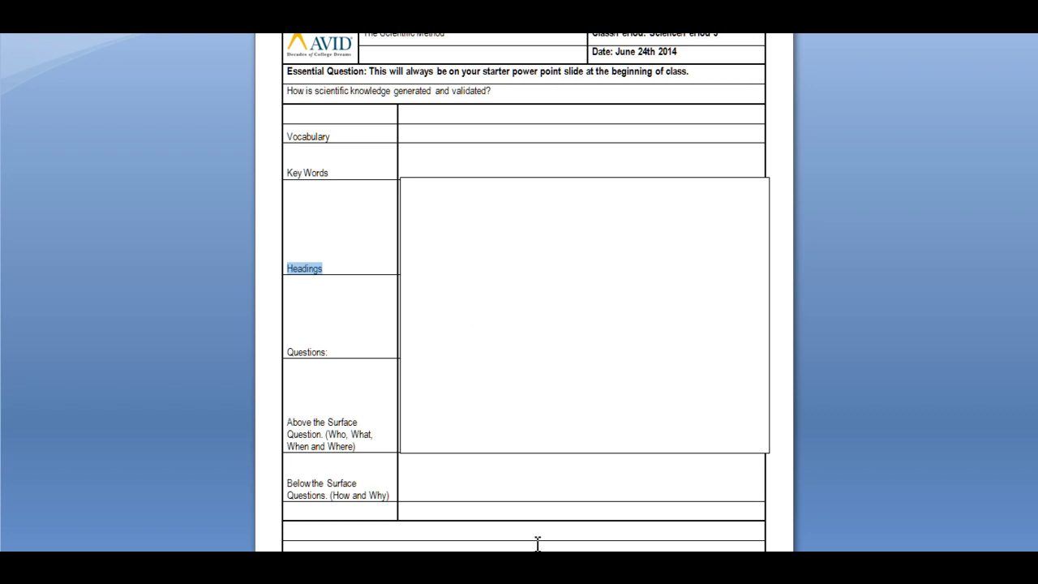
click(361, 354)
drag(361, 354, 285, 353)
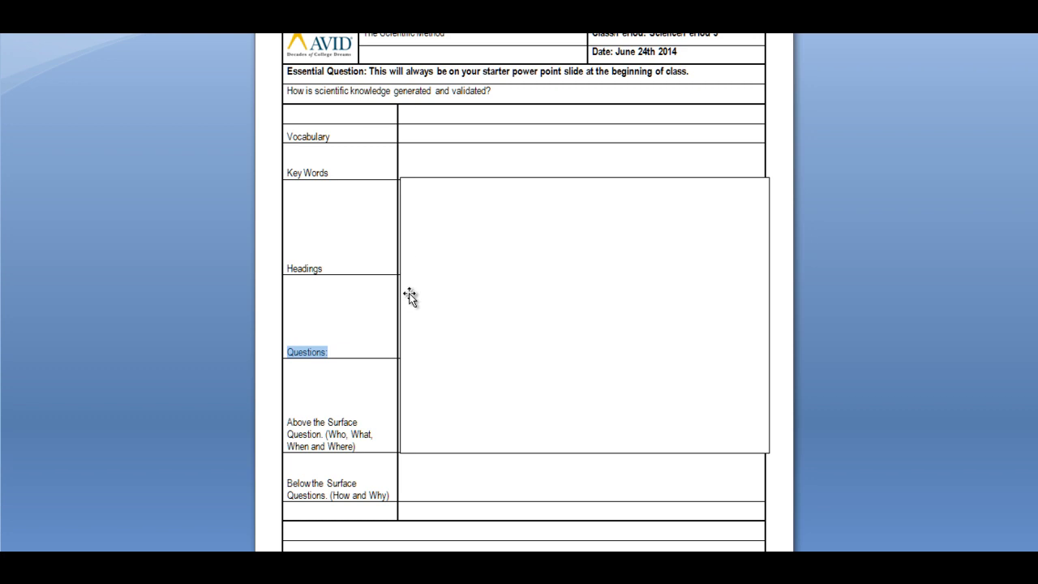
click(363, 355)
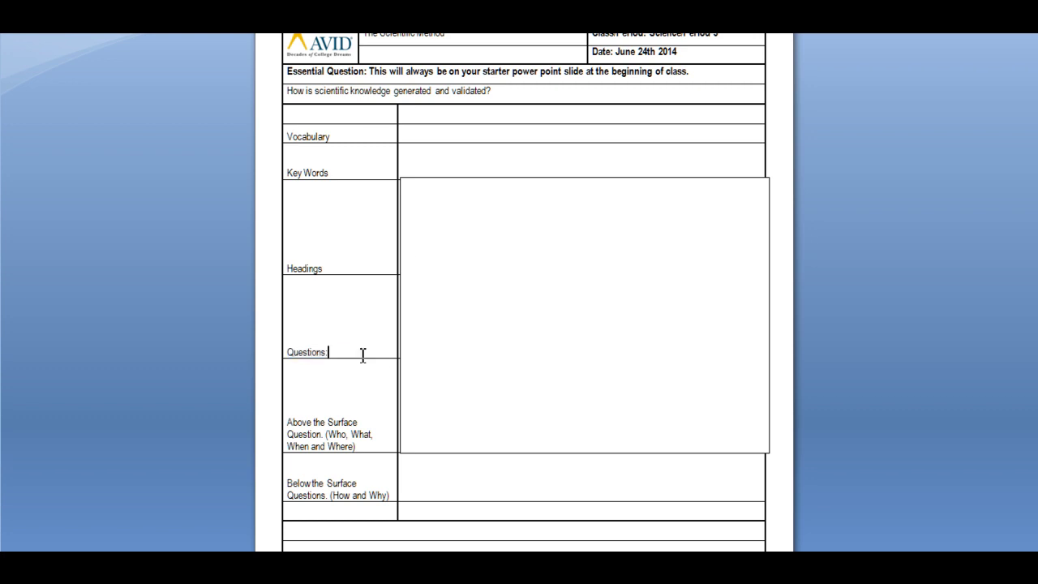